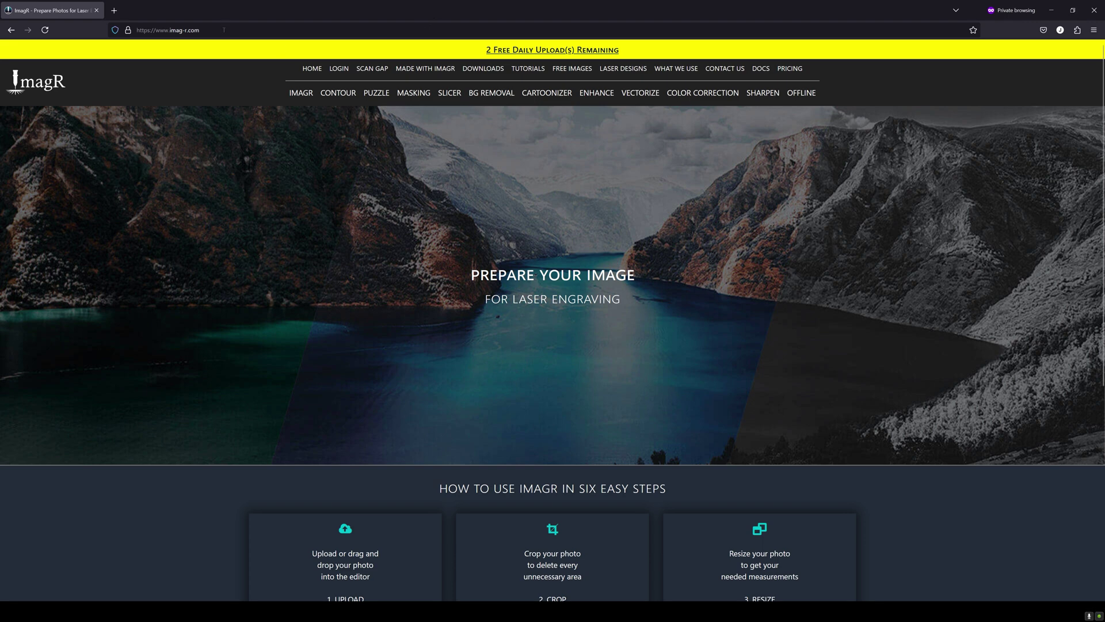
pyautogui.scroll(-5, 216, 233)
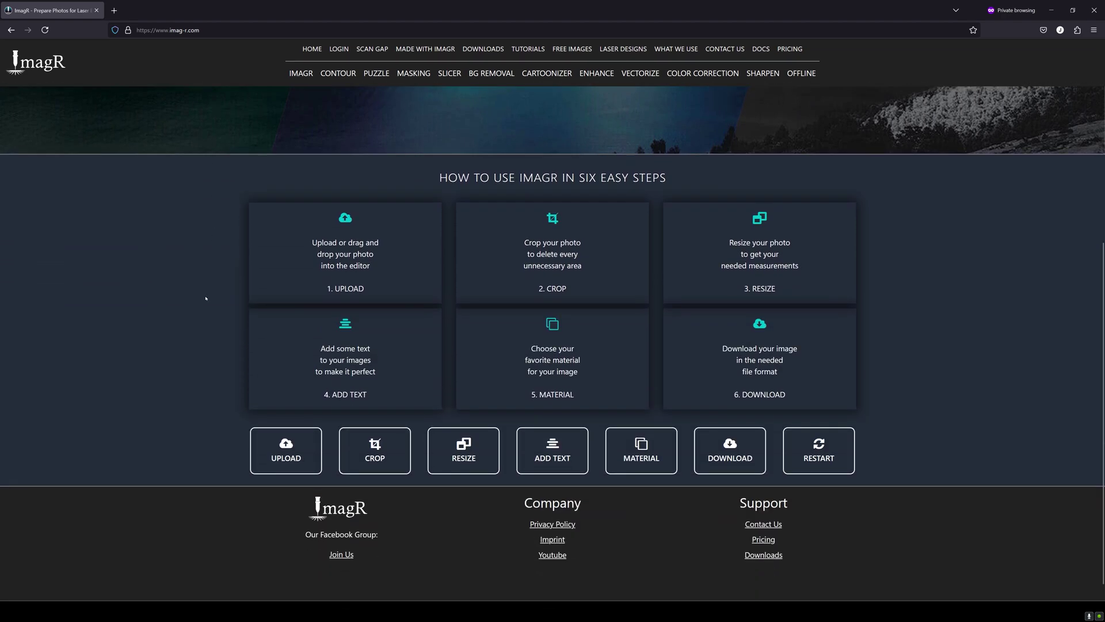
# Step: Upload the blue-bird PNG from painted-tile-images into ImagR using colour import
pyautogui.click(272, 440)
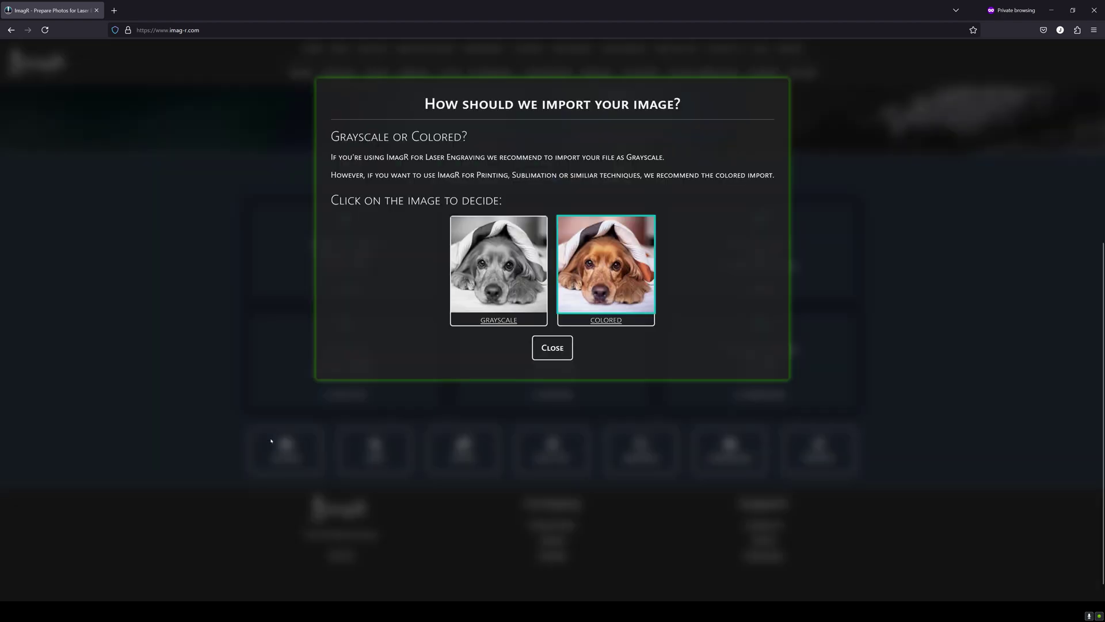
pyautogui.click(596, 271)
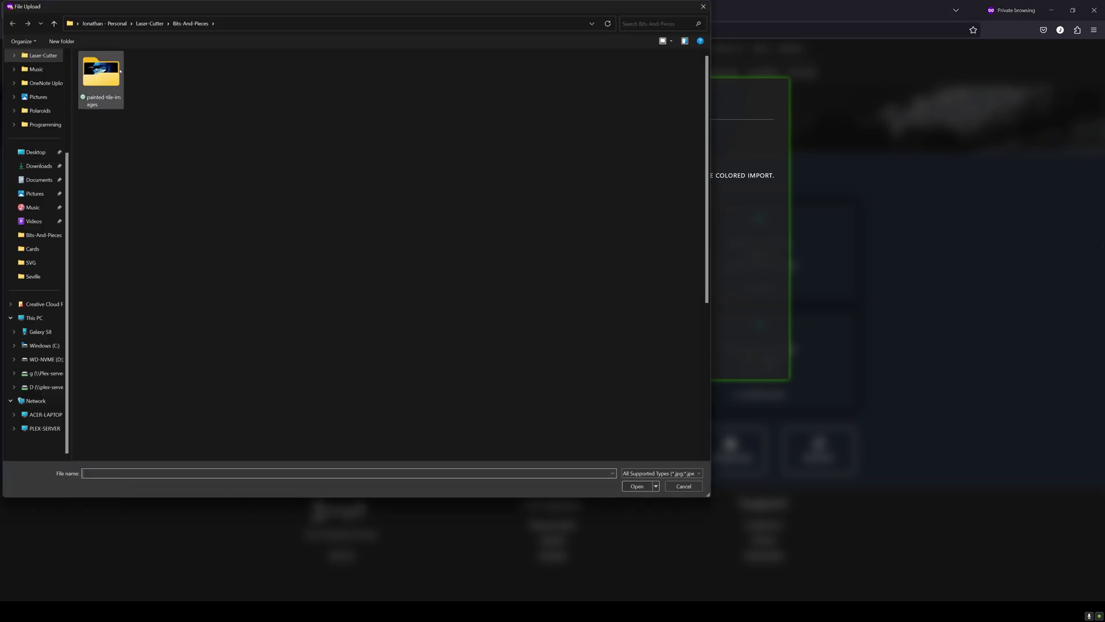
pyautogui.doubleClick(119, 72)
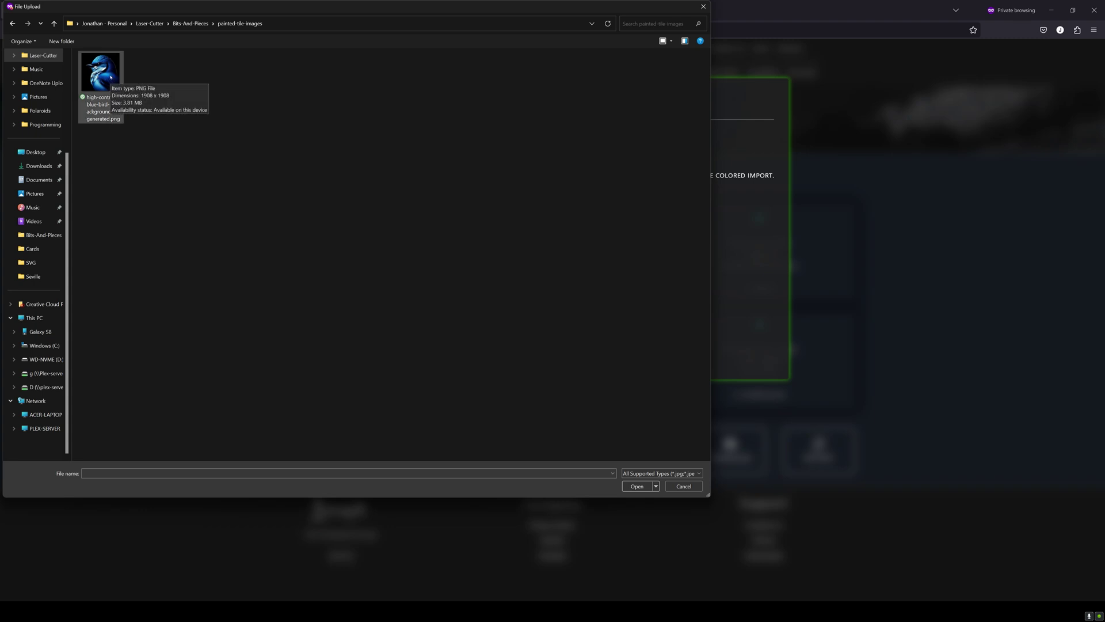
pyautogui.doubleClick(101, 77)
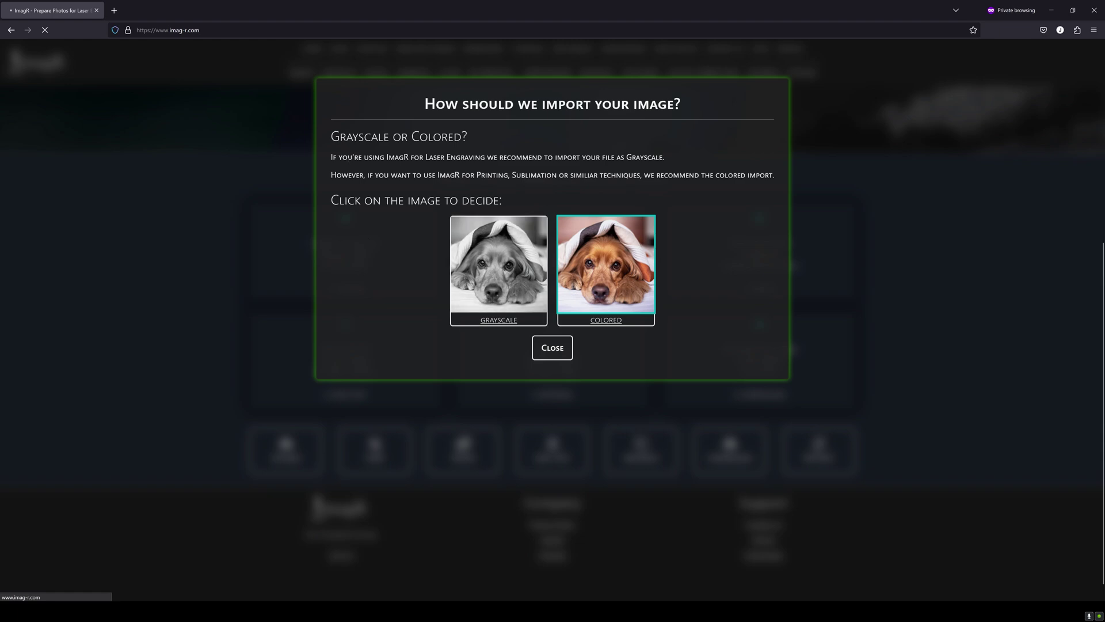
pyautogui.click(471, 248)
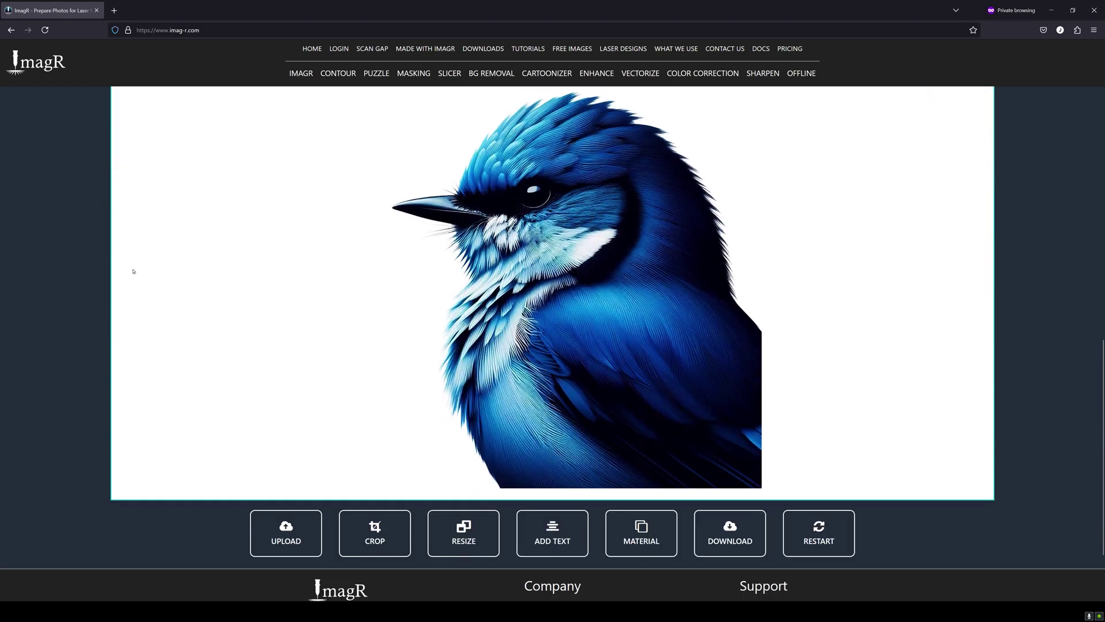
pyautogui.scroll(1, 132, 271)
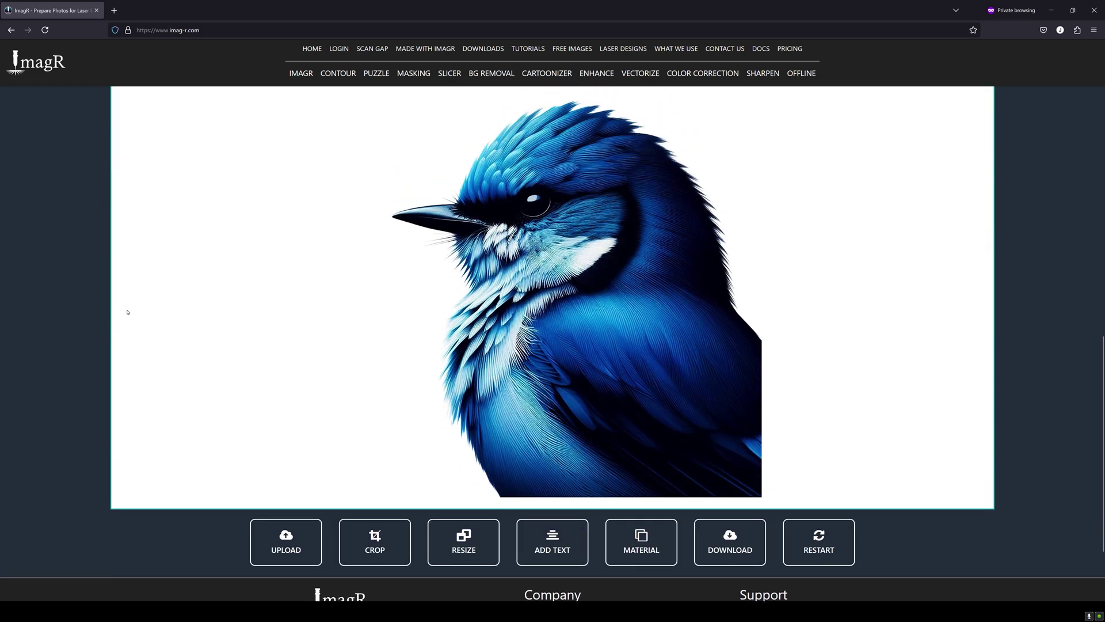
# Step: Keep the bird image at 1908 × 1908 px and 318 DPI in the Resize settings
pyautogui.click(478, 550)
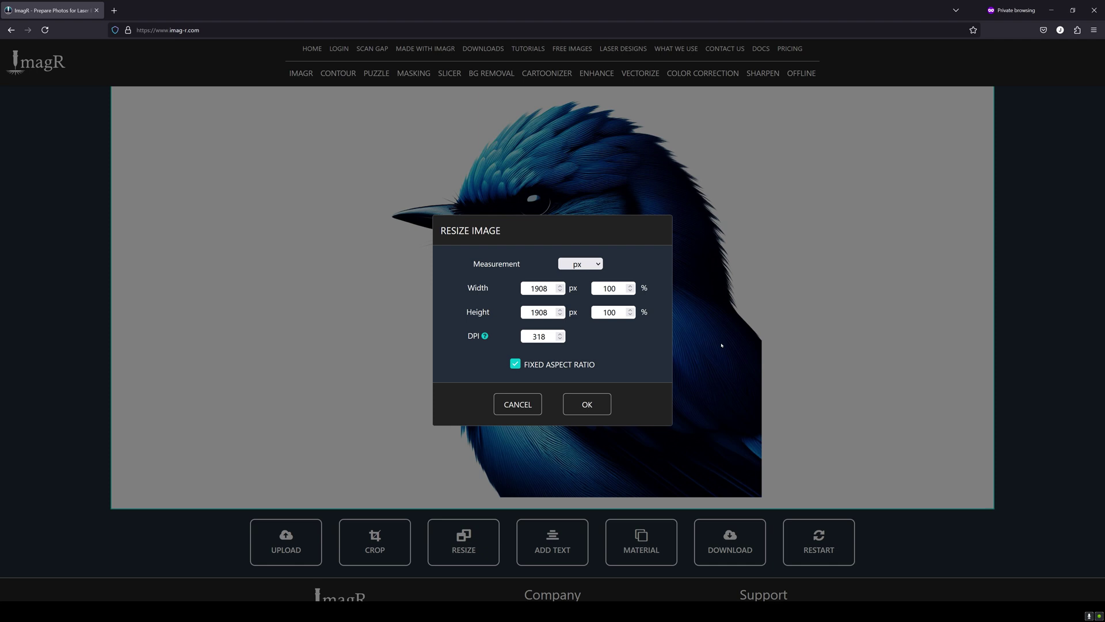
pyautogui.click(596, 403)
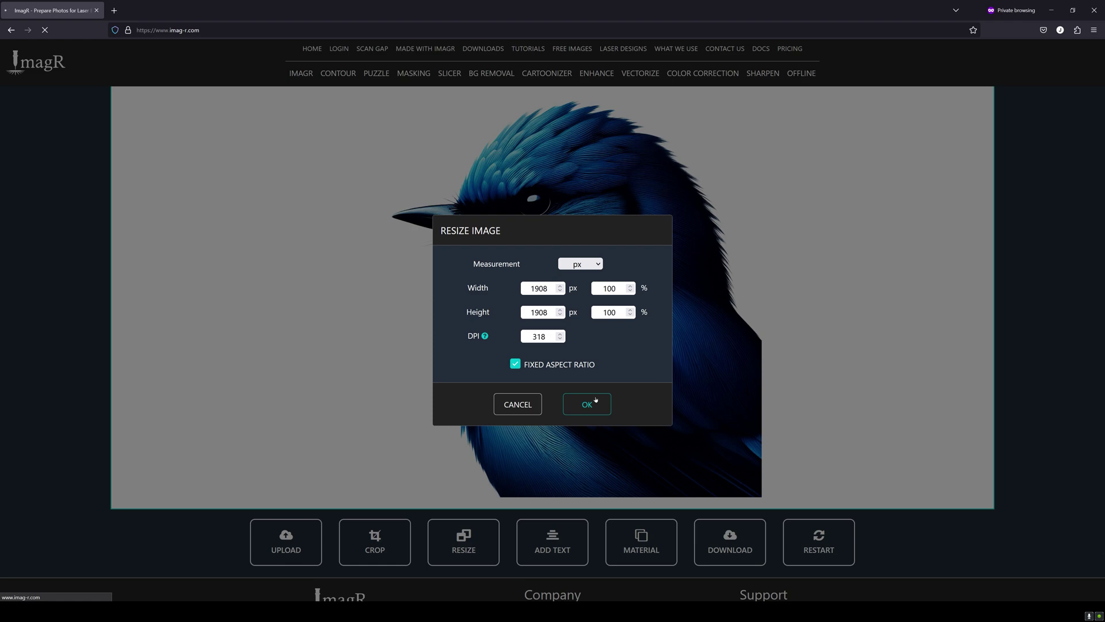
pyautogui.scroll(-3, 651, 354)
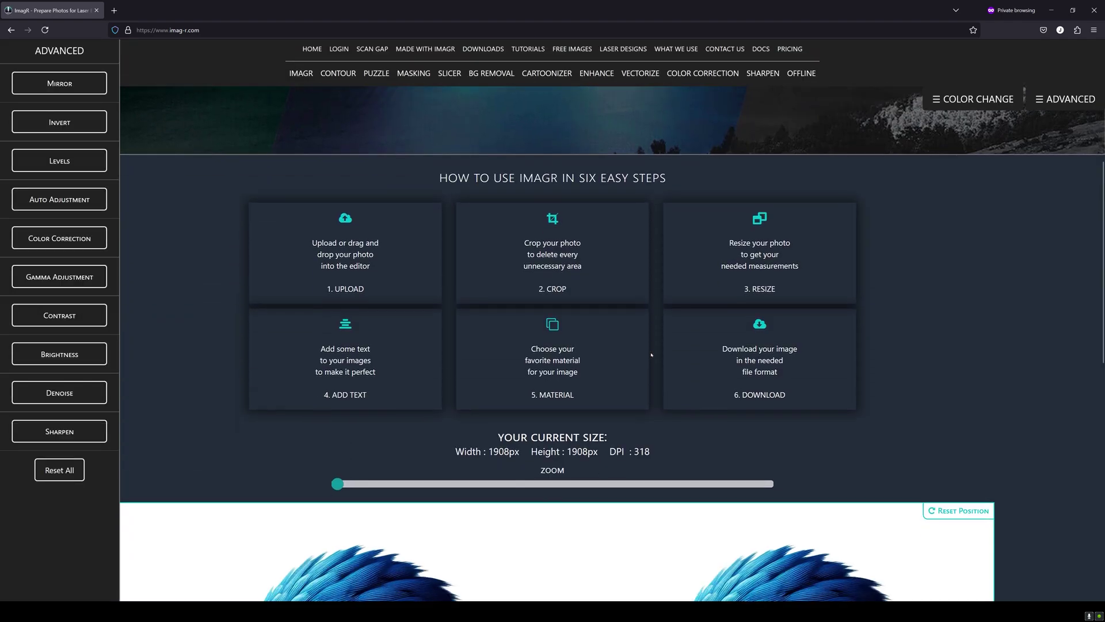
pyautogui.scroll(-3, 651, 354)
pyautogui.scroll(-2, 652, 354)
pyautogui.scroll(-1, 650, 353)
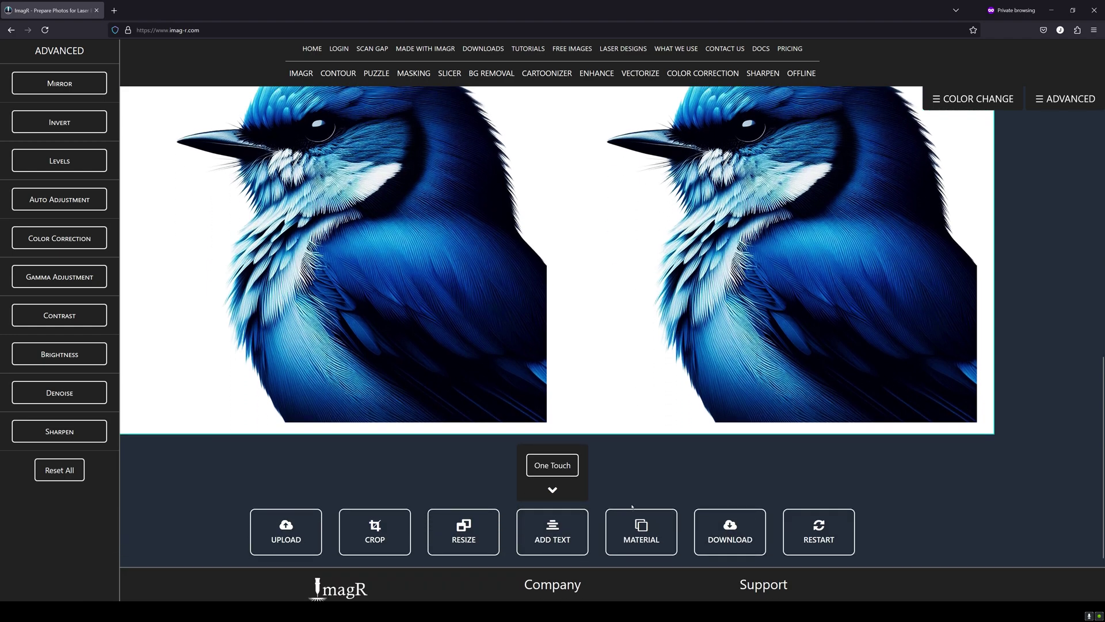
# Step: Apply the Norton White Tile Painted Black preset from the Norton material list
pyautogui.click(633, 533)
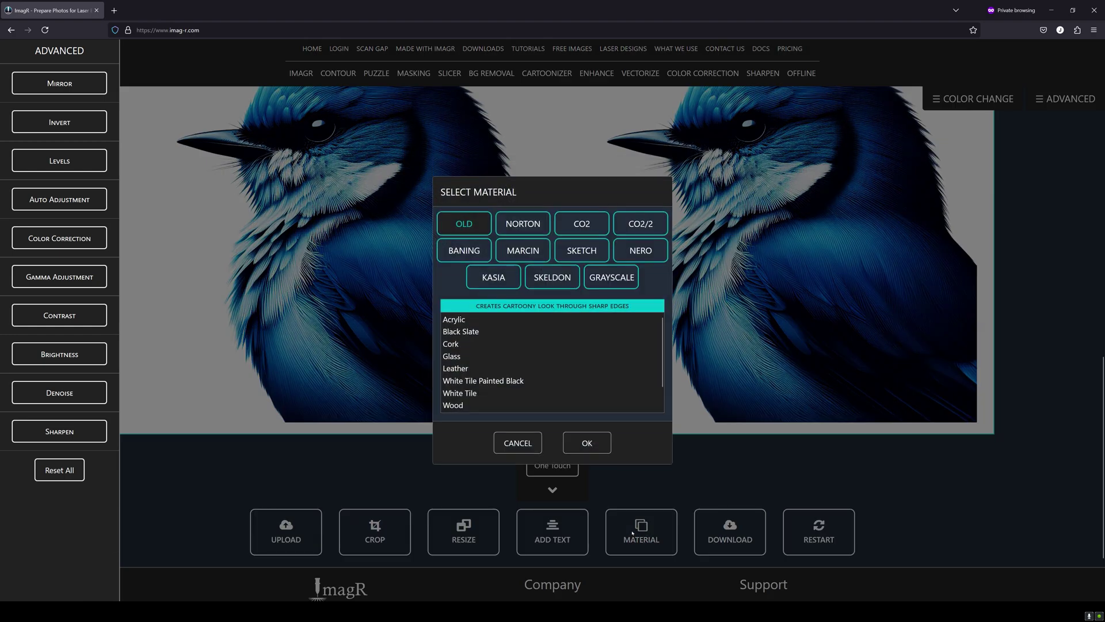
pyautogui.click(530, 230)
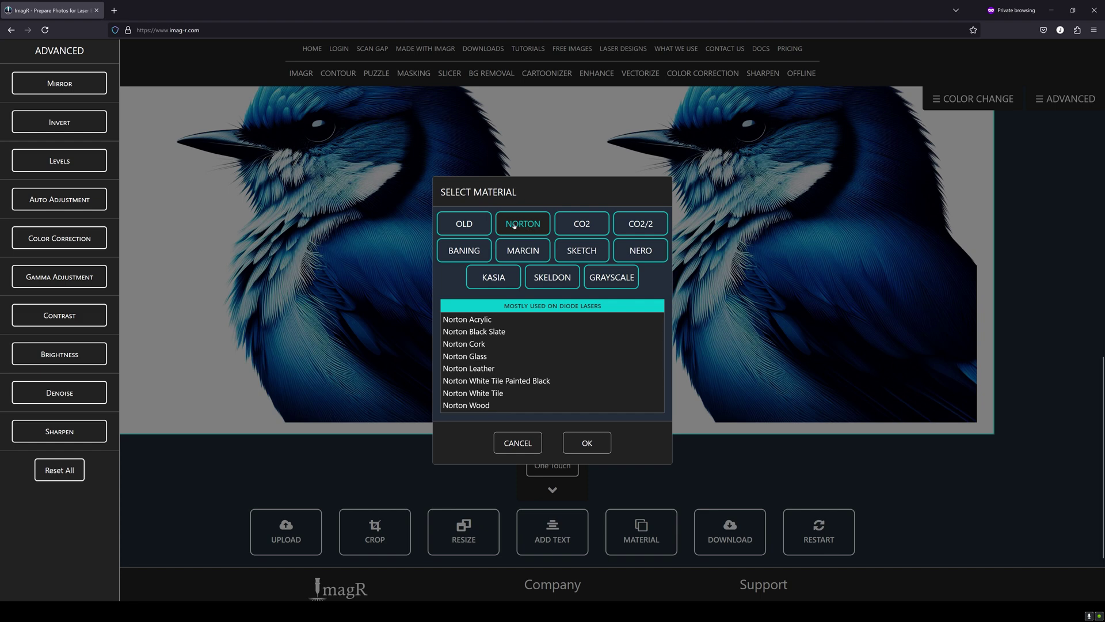
pyautogui.click(535, 381)
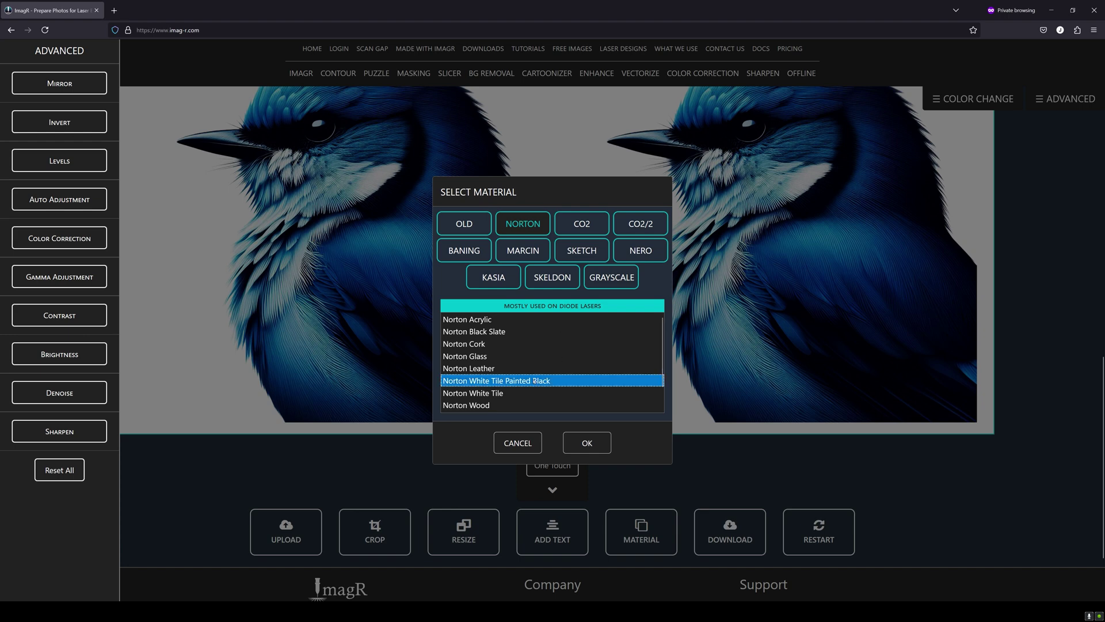
pyautogui.click(587, 444)
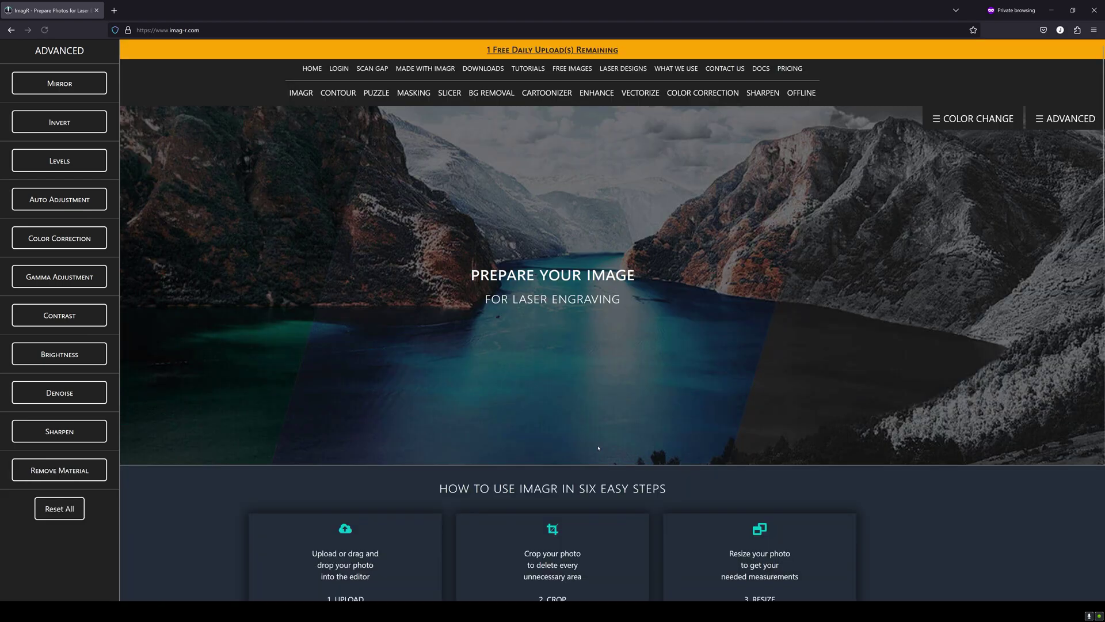
pyautogui.scroll(-7, 661, 417)
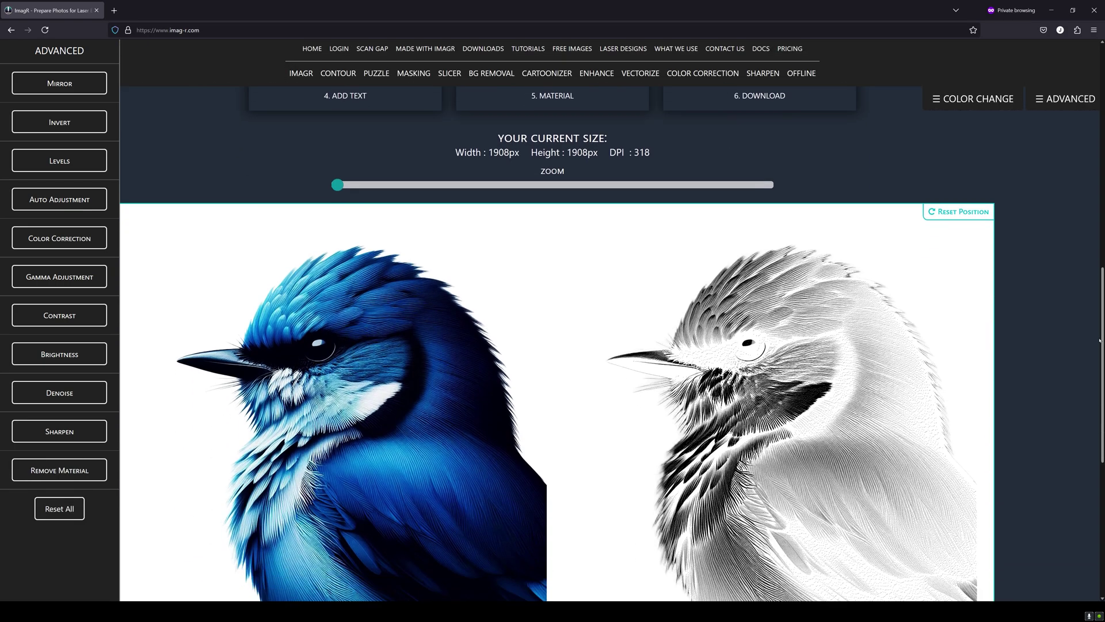
pyautogui.scroll(-3, 1098, 339)
pyautogui.scroll(1, 1082, 342)
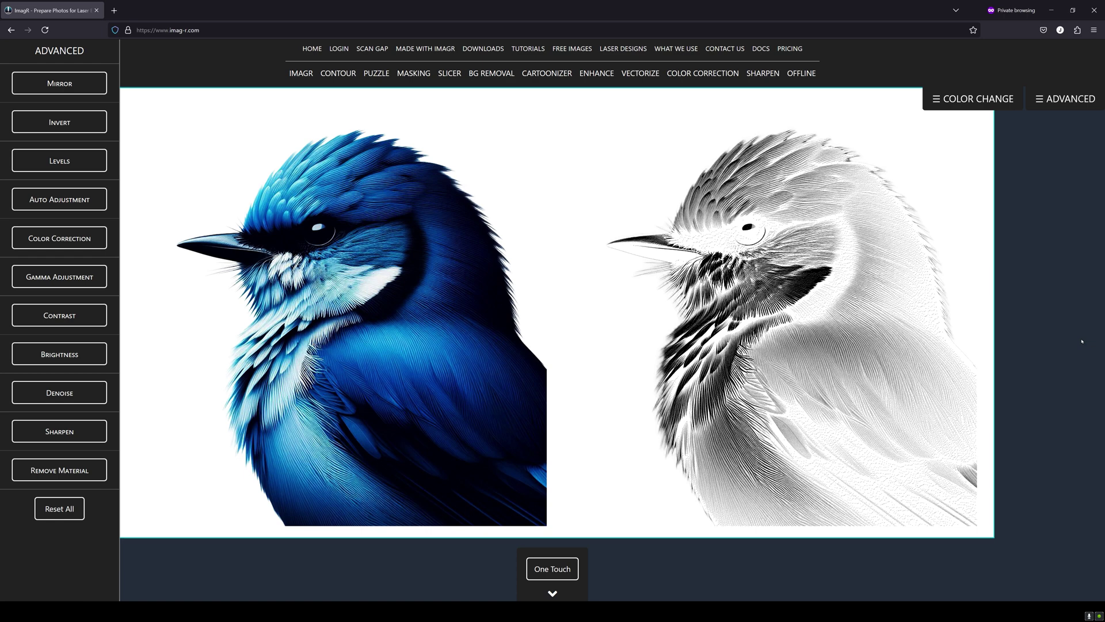
pyautogui.scroll(-3, 1081, 341)
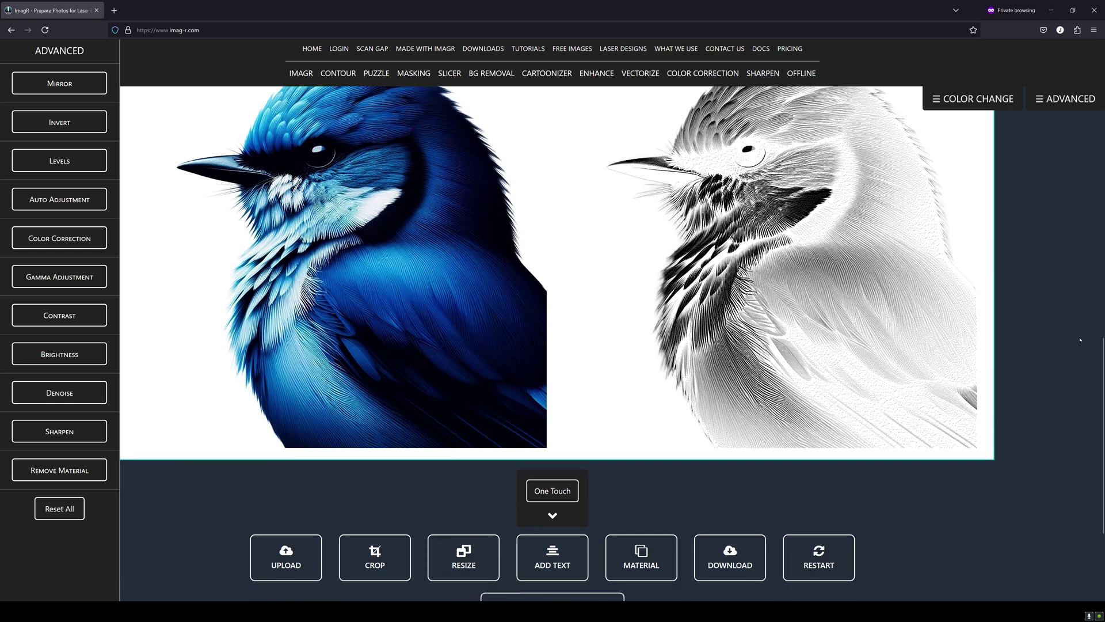
pyautogui.scroll(3, 893, 398)
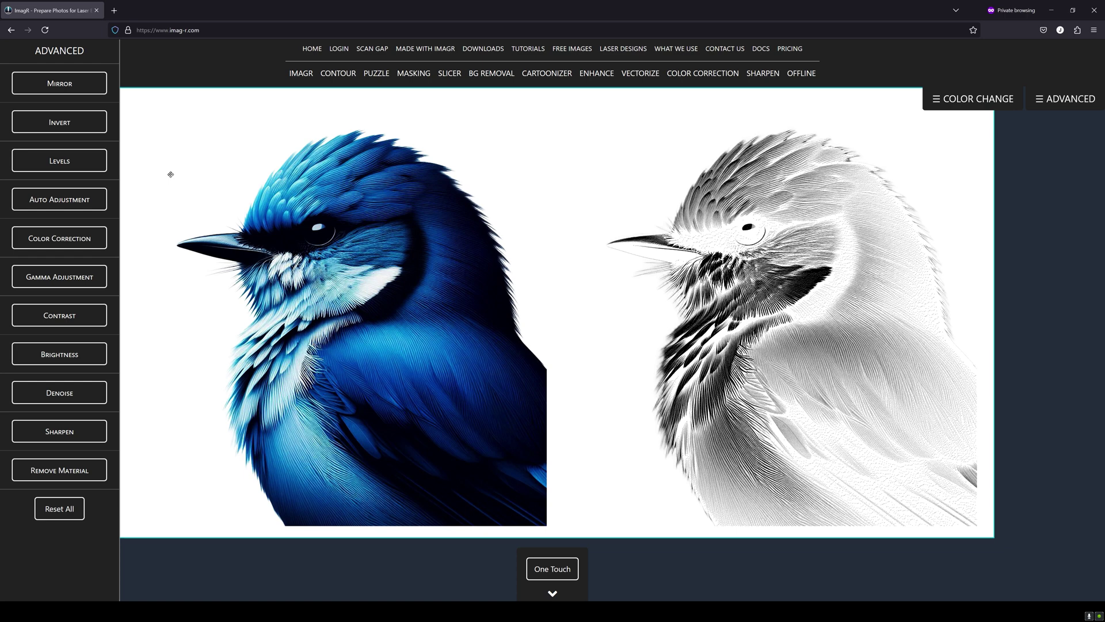
pyautogui.scroll(-3, 490, 250)
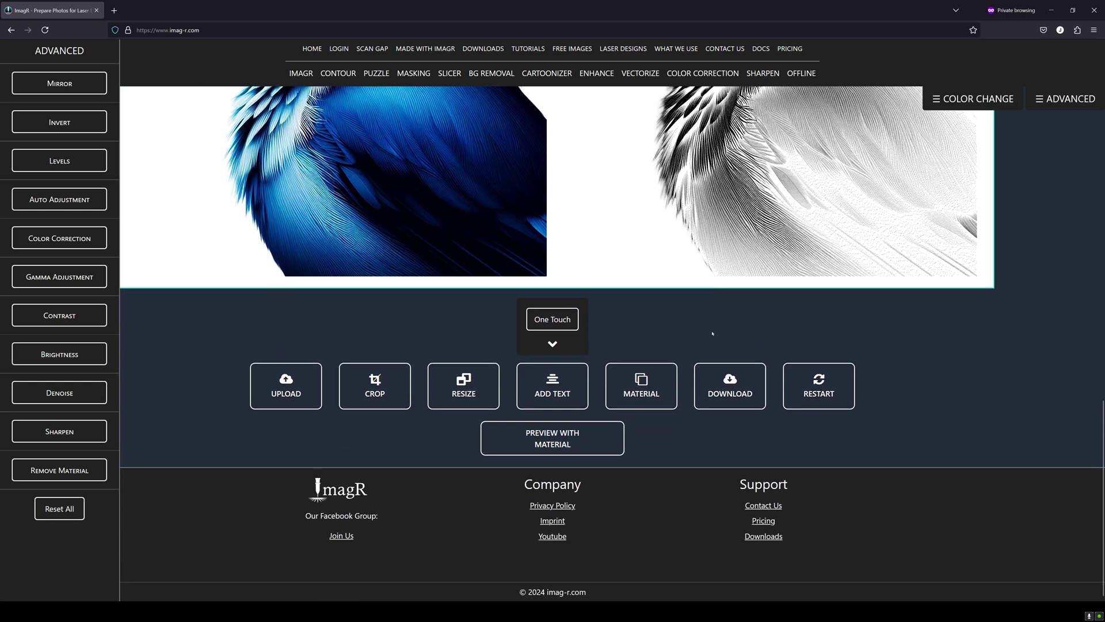
pyautogui.click(730, 383)
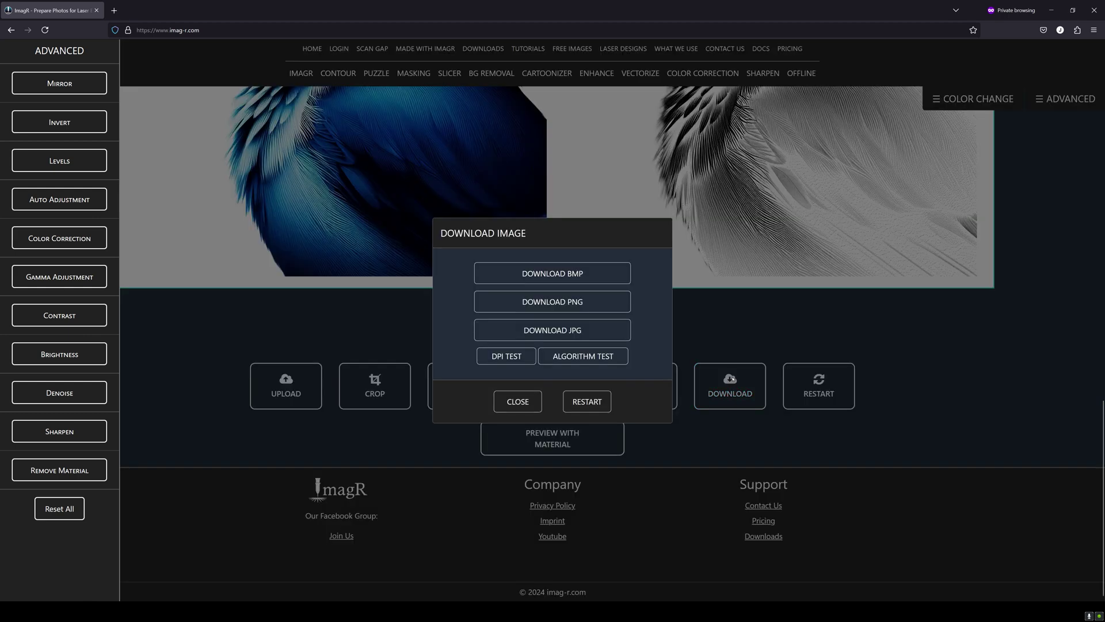
# Step: Save the processed bird image with Download PNG
pyautogui.click(599, 303)
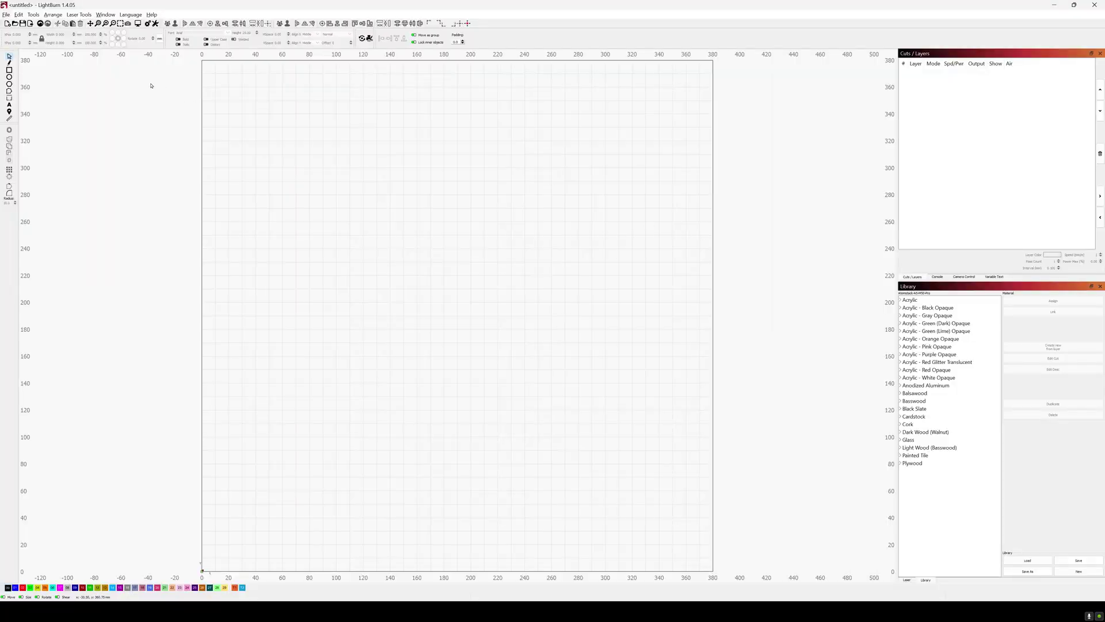
# Step: Draw a square in the upper-left of the bed and enter a new width
pyautogui.click(10, 70)
pyautogui.moveTo(220, 193); pyautogui.dragTo(363, 335)
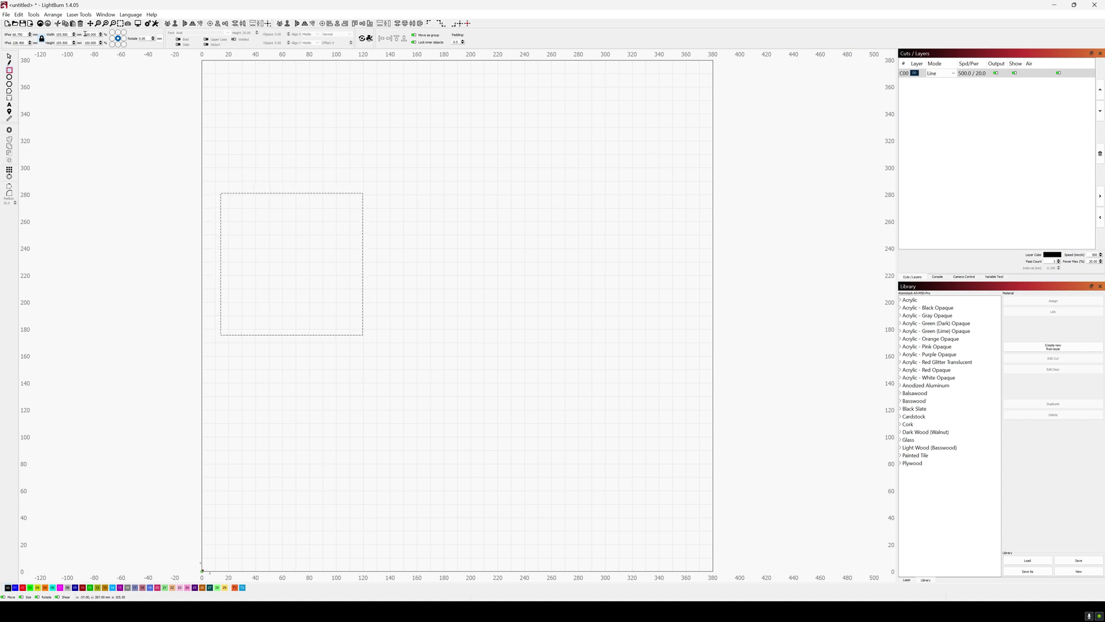
pyautogui.doubleClick(68, 37)
pyautogui.write('152.4')
pyautogui.press('Tab')
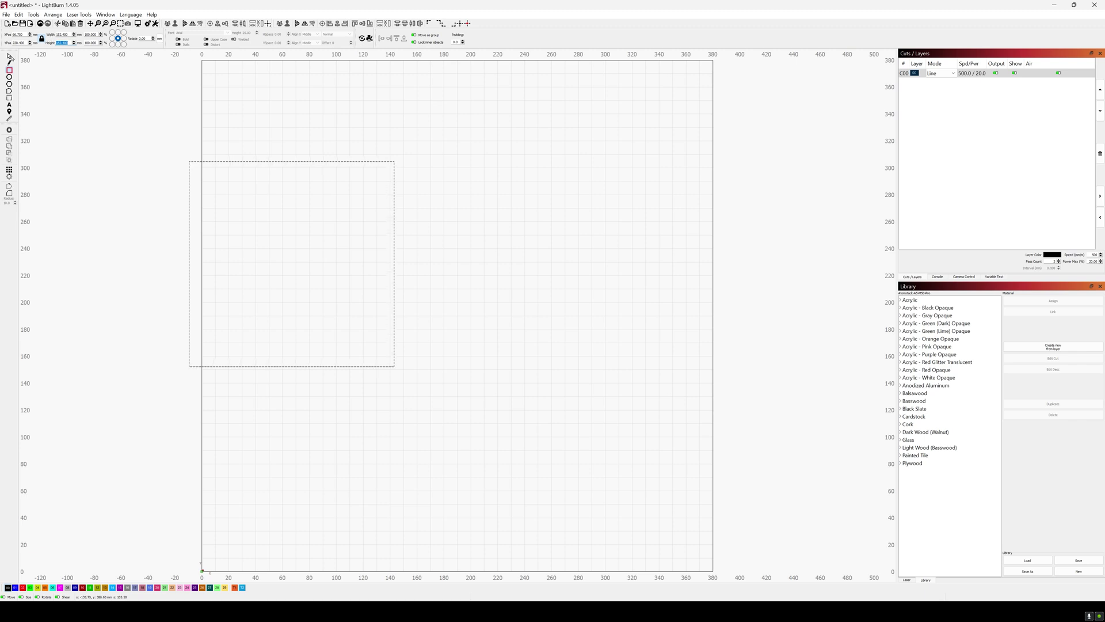
# Step: Move the square toward the page centre and assign it to the T1 tool layer
pyautogui.click(10, 57)
pyautogui.moveTo(291, 264); pyautogui.dragTo(412, 273)
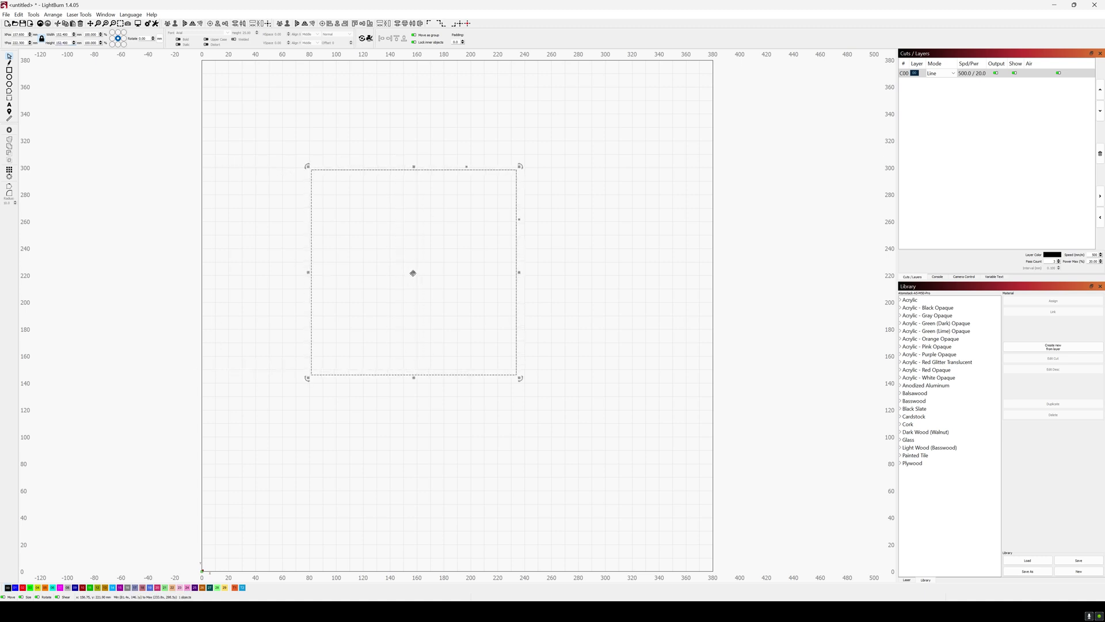
pyautogui.click(235, 588)
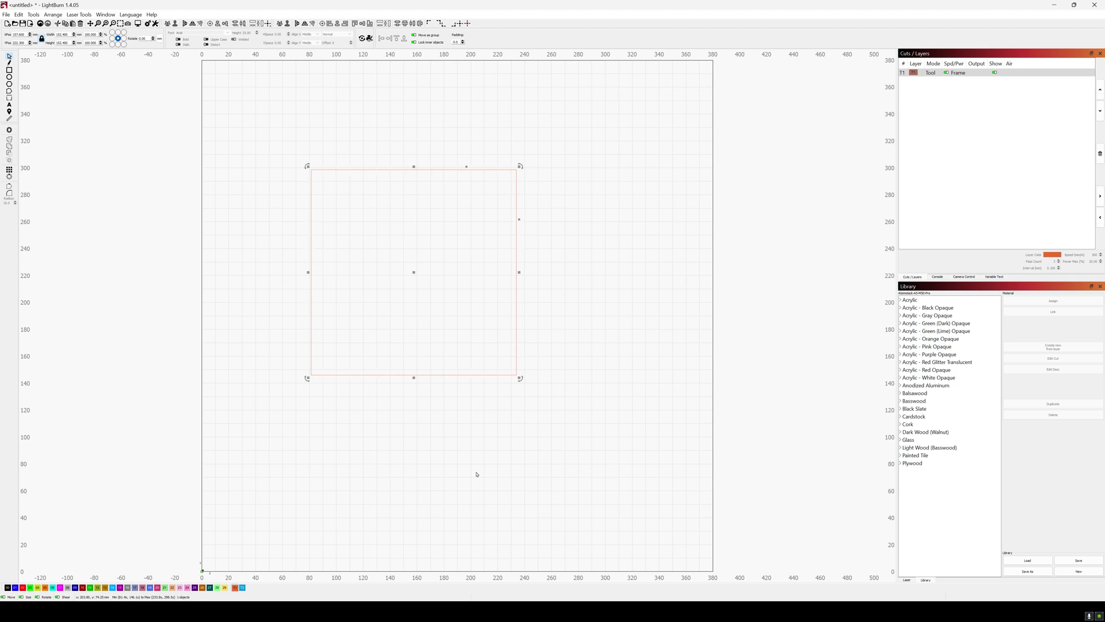
pyautogui.hotkey('ctrl', 'i')
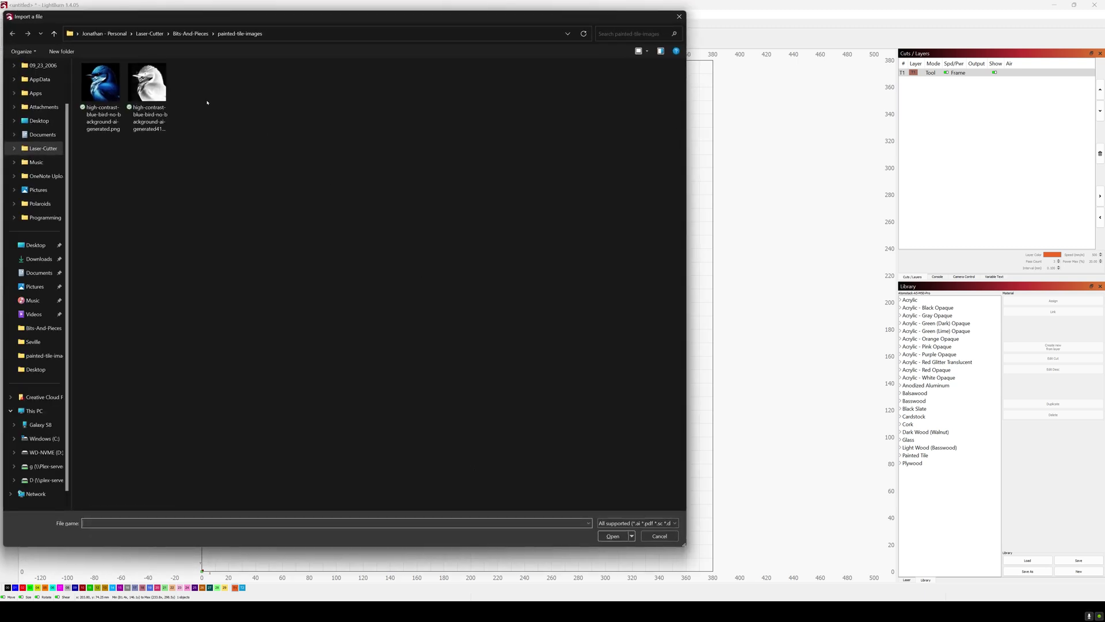
# Step: Import the inverted white-background bird PNG and centre it on the square frame
pyautogui.click(146, 86)
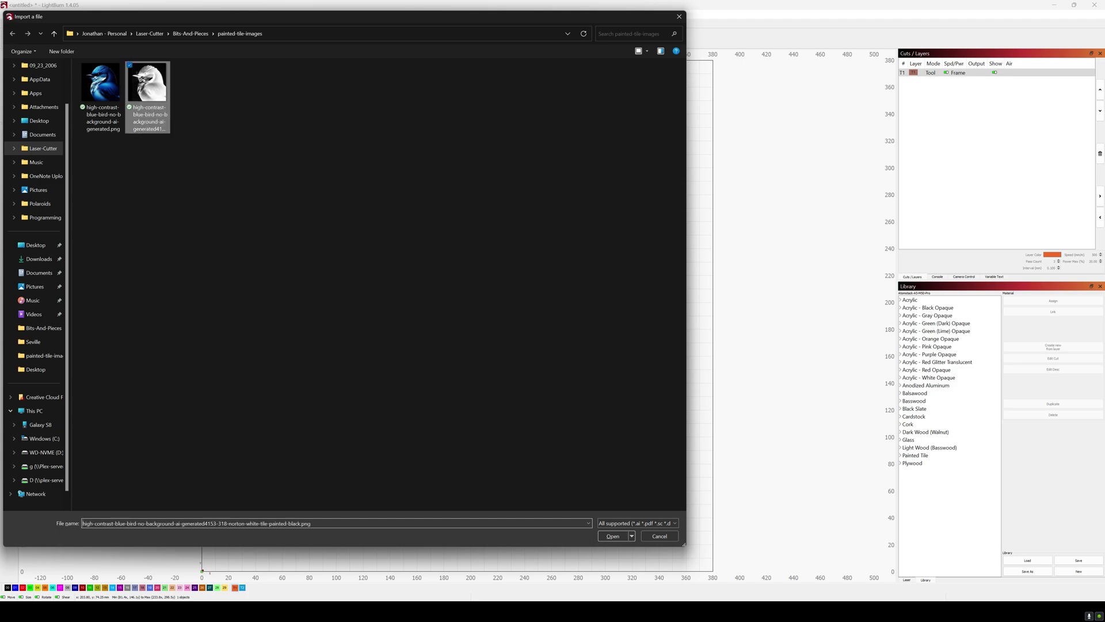
pyautogui.press('Return')
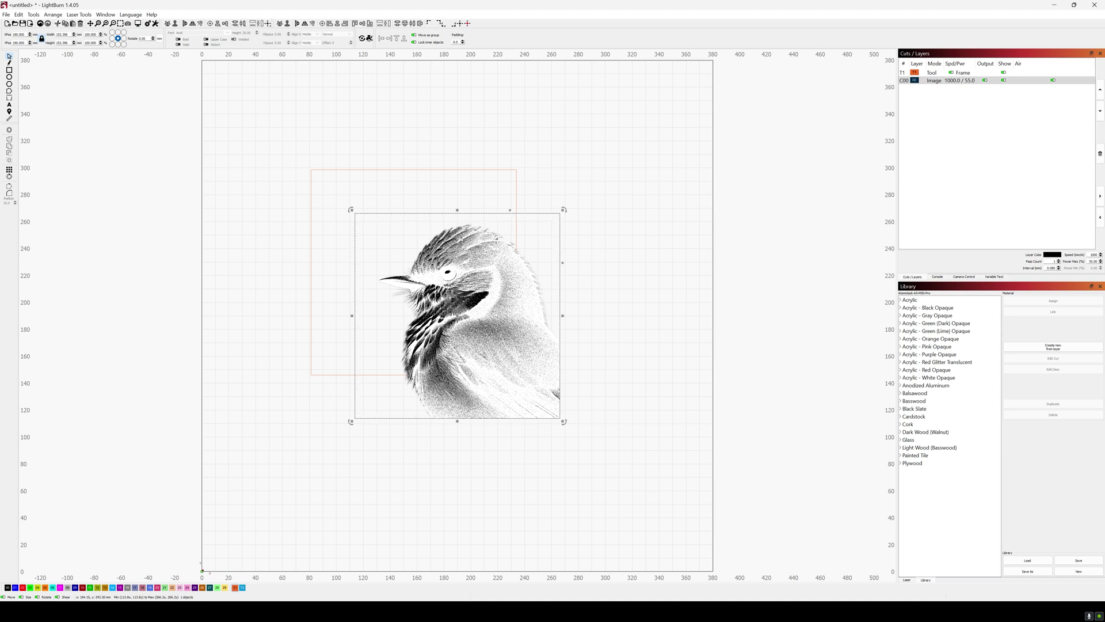
pyautogui.hotkey('ctrl', 'a')
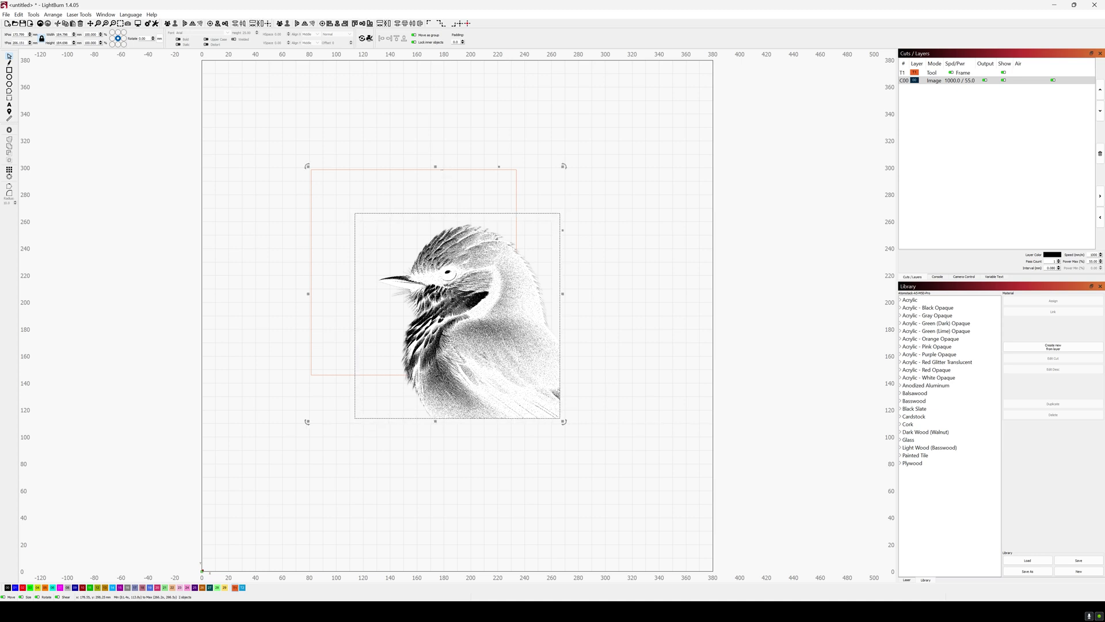
pyautogui.click(323, 24)
pyautogui.press('Escape')
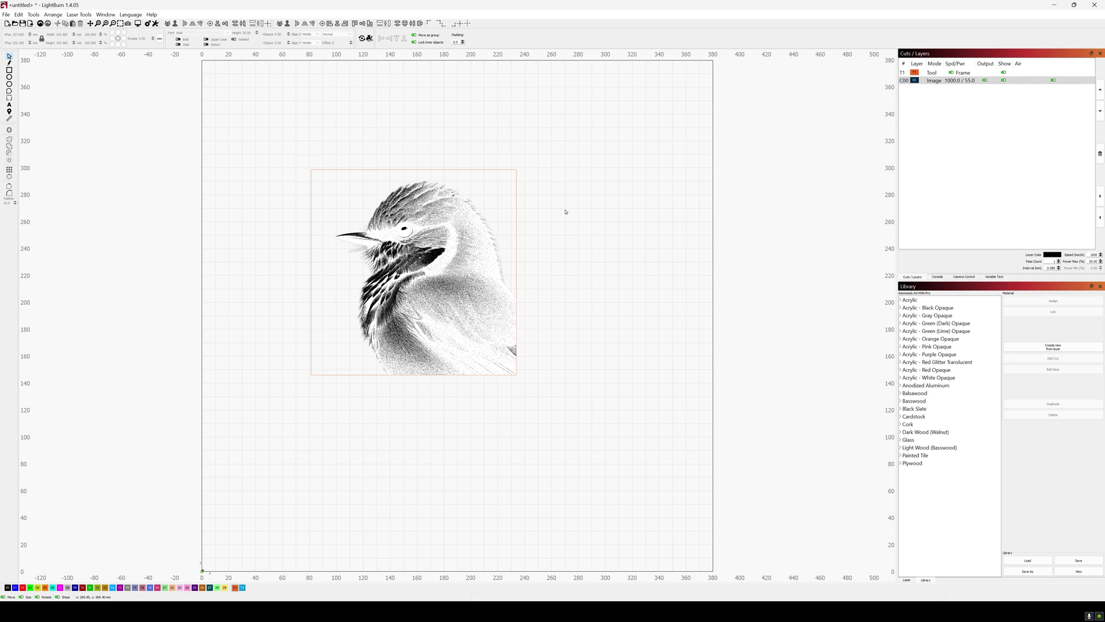
# Step: Preview the job, then set the bird image width to 76.2 mm
pyautogui.click(138, 24)
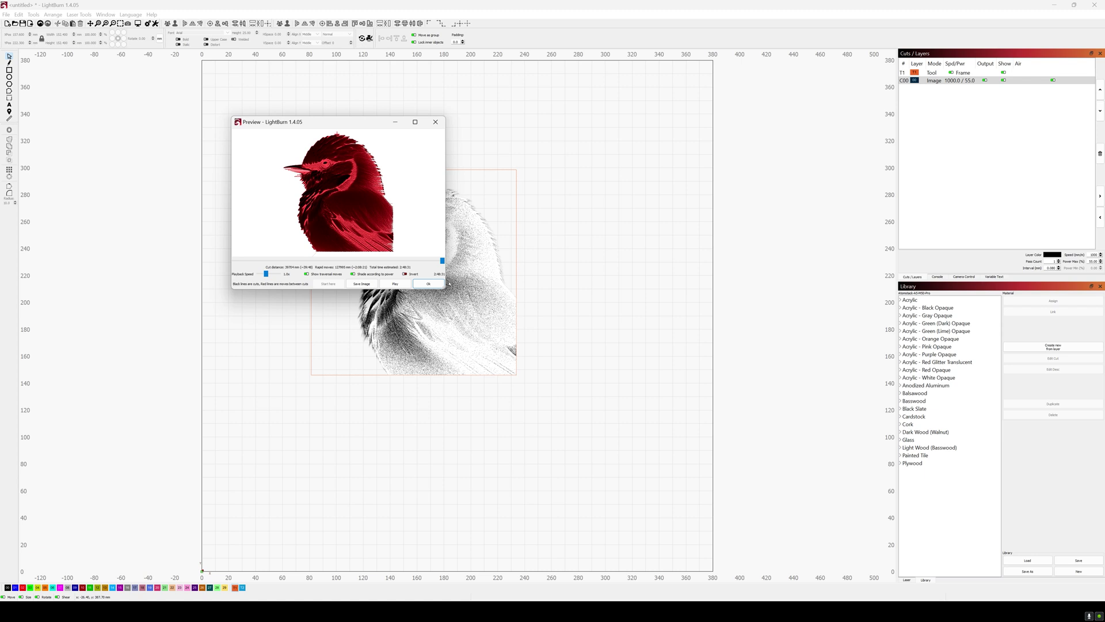
pyautogui.click(430, 284)
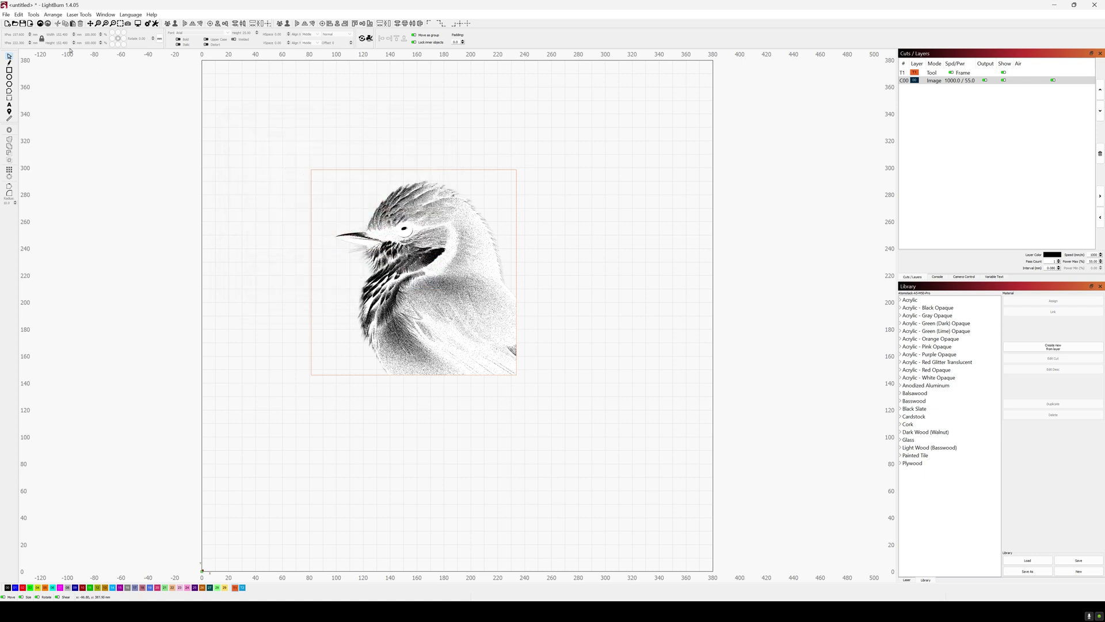
pyautogui.click(361, 257)
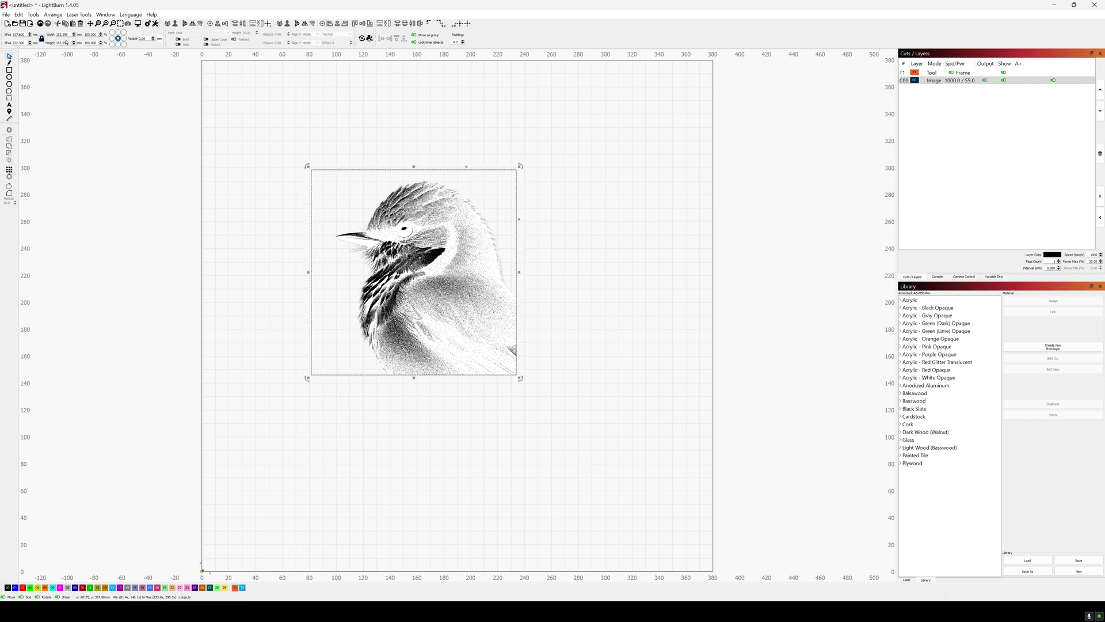
pyautogui.write('76.2')
pyautogui.press('Tab')
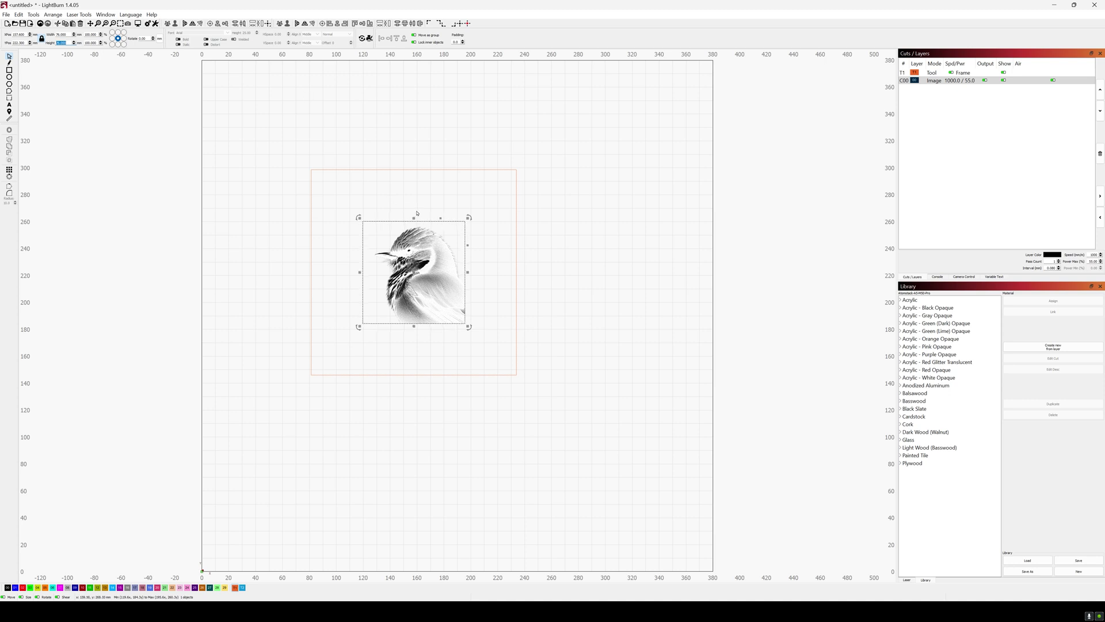
# Step: Align the bird image to the frame's right and bottom edges, then reframe the view
pyautogui.keyDown('shift'); pyautogui.click(409, 171); pyautogui.keyUp('shift')
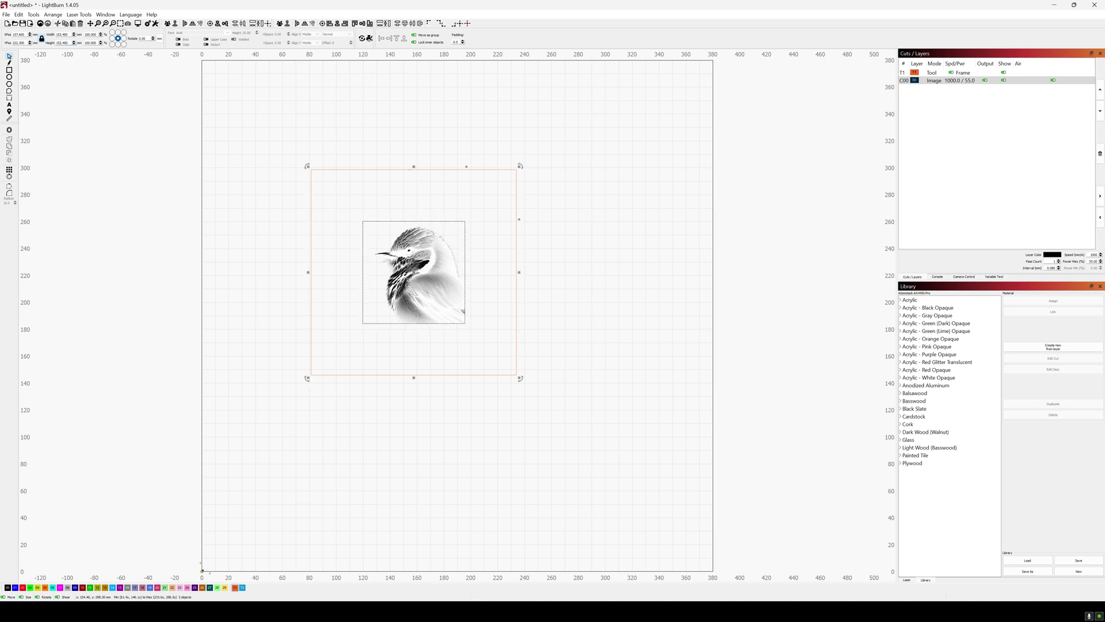
pyautogui.click(344, 23)
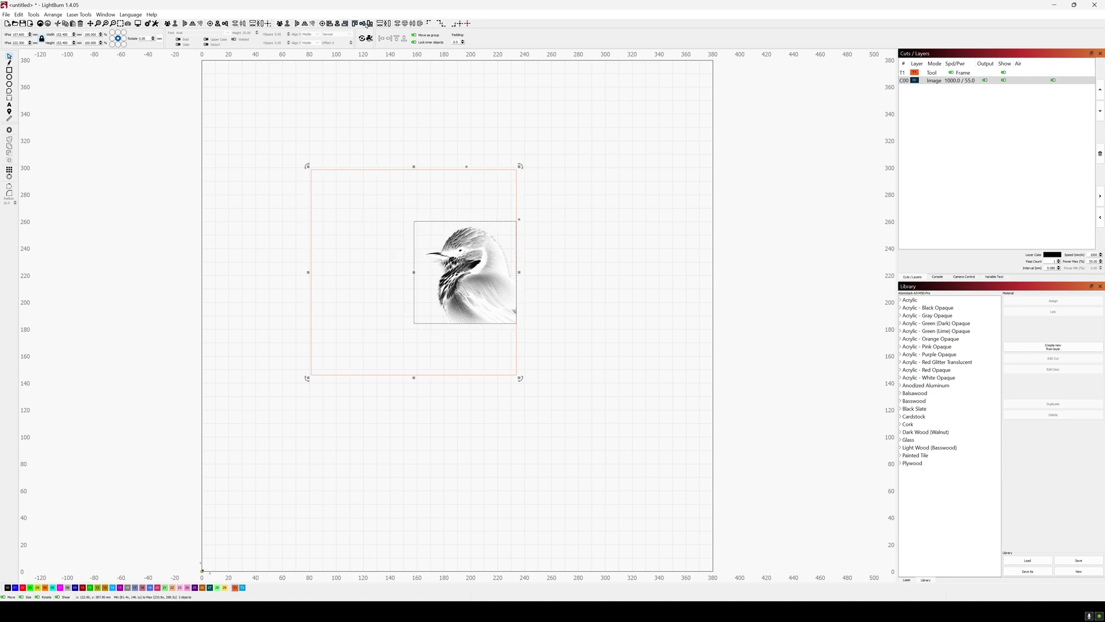
pyautogui.click(358, 23)
pyautogui.click(604, 224)
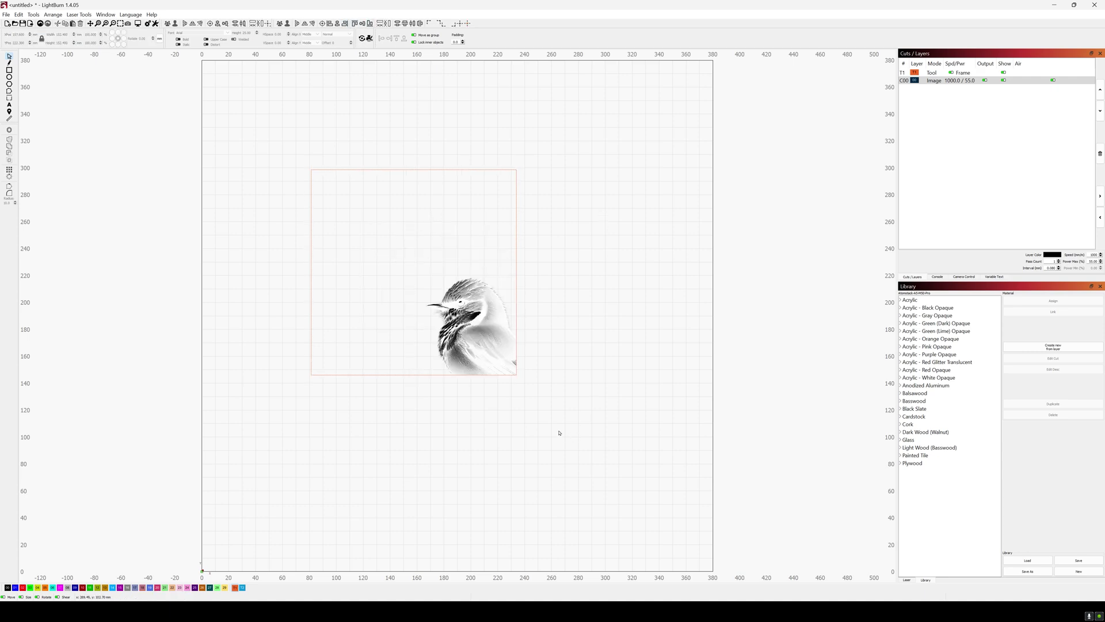
pyautogui.scroll(2, 553, 427)
pyautogui.scroll(2, 537, 414)
pyautogui.moveTo(525, 312)
pyautogui.mouseDown()
pyautogui.moveTo(615, 397)
pyautogui.moveTo(672, 480)
pyautogui.mouseUp()
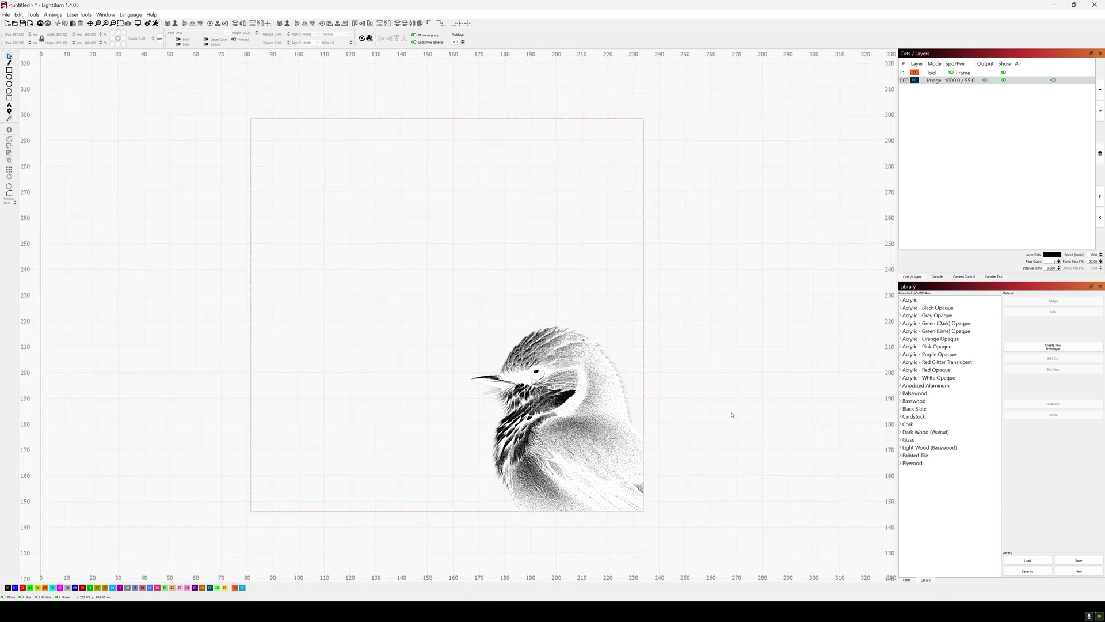
# Step: Expand Painted Tile > White Ceramic and inspect the Black on Blue - Passthrough settings
pyautogui.click(899, 455)
pyautogui.click(903, 464)
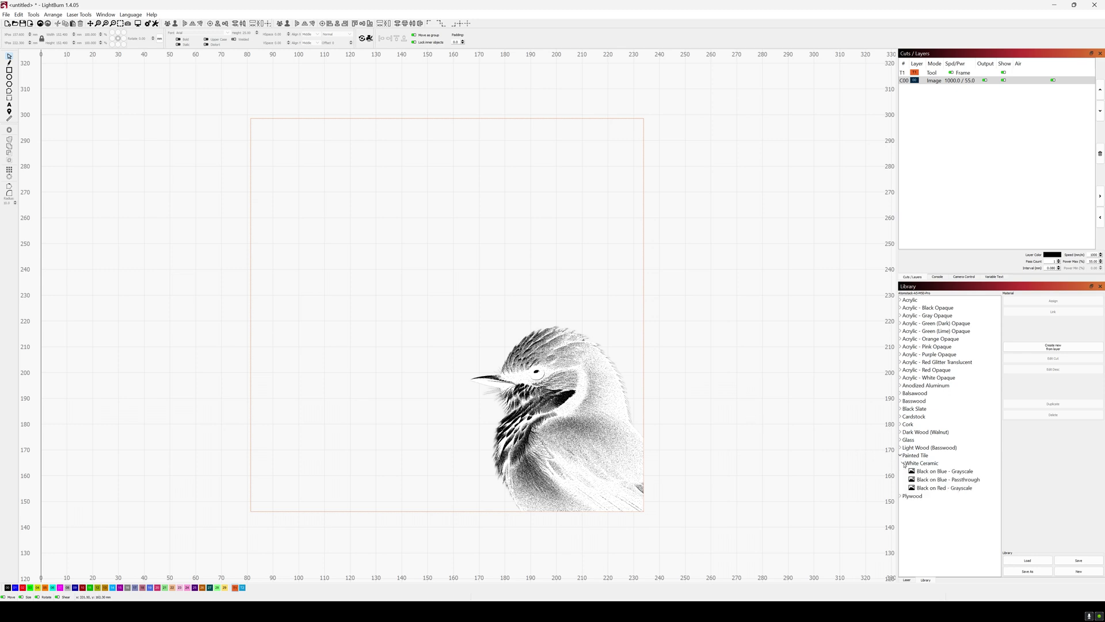
pyautogui.doubleClick(933, 480)
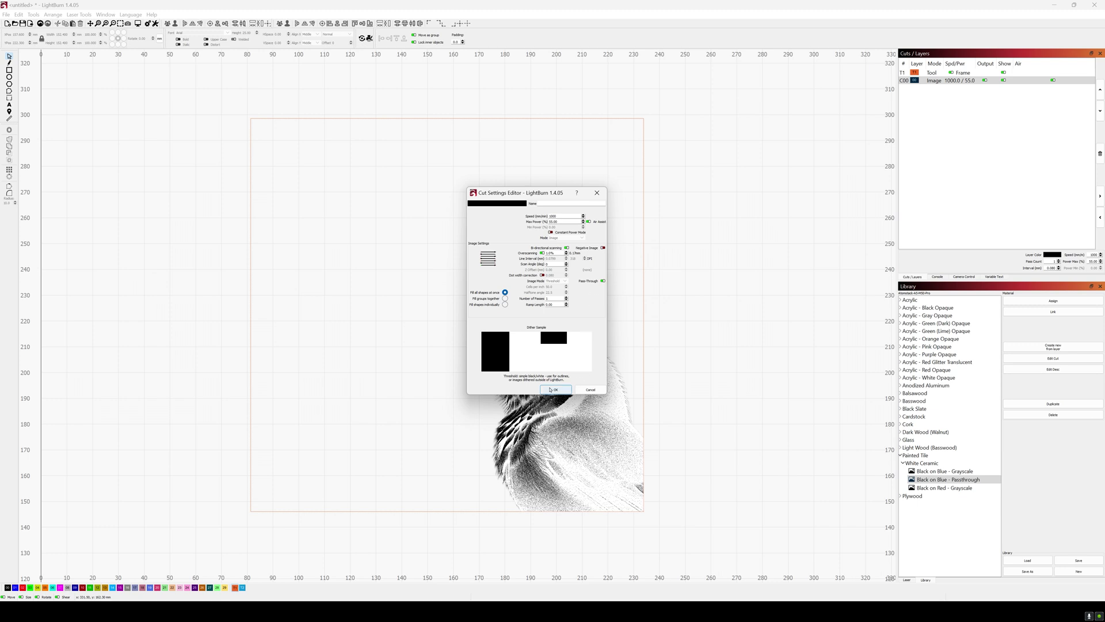
pyautogui.click(550, 389)
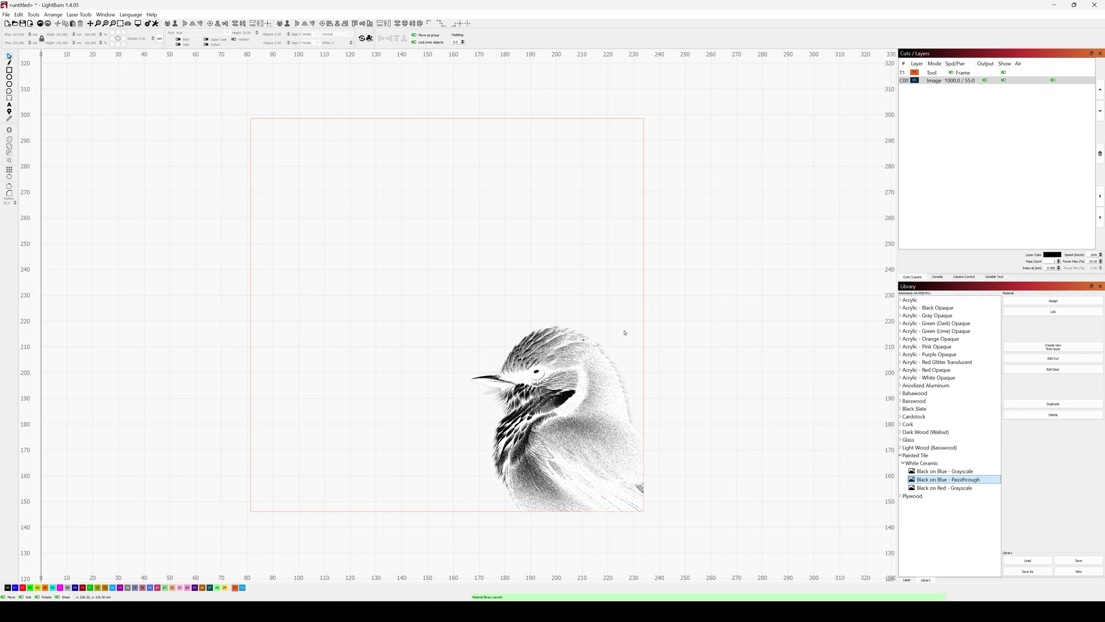
# Step: Inspect the Black on Red - Grayscale settings, then preview the bird engraving job
pyautogui.doubleClick(932, 488)
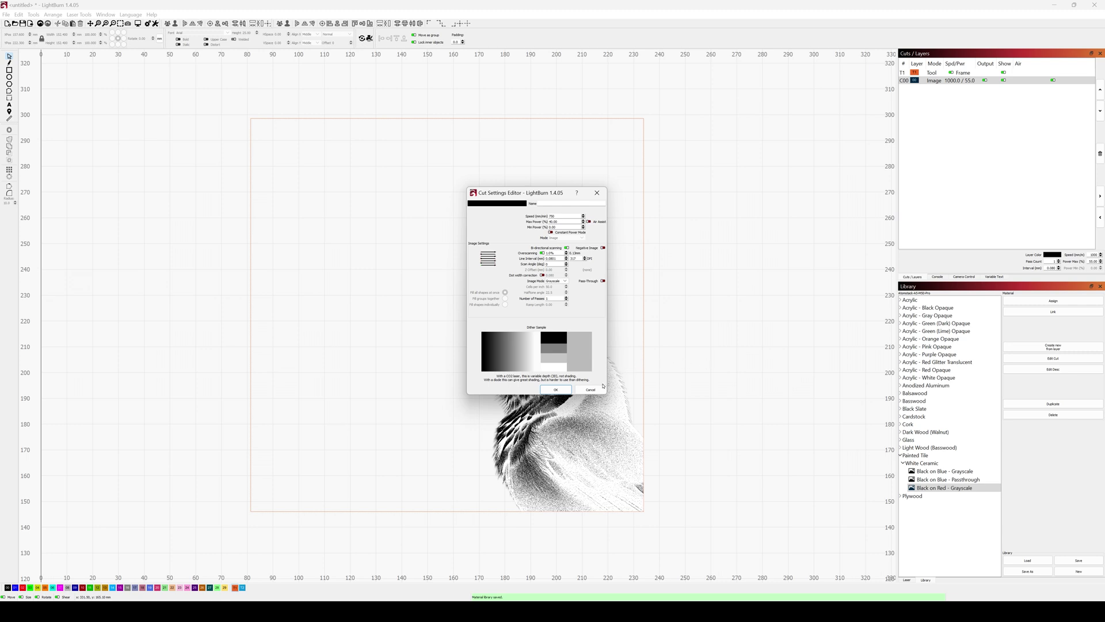
pyautogui.click(555, 390)
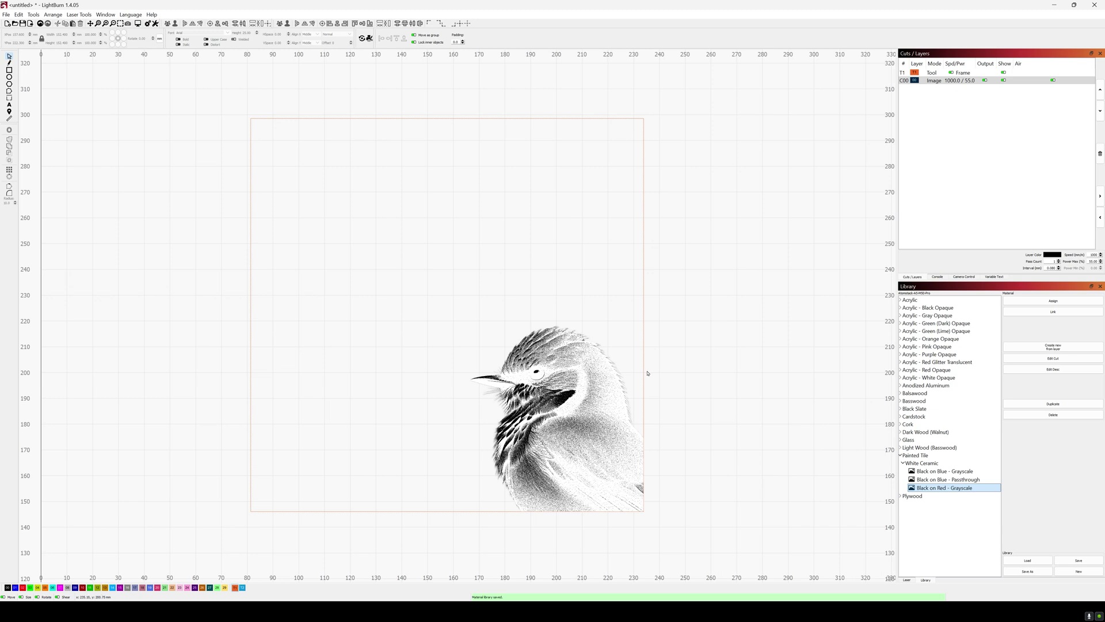
pyautogui.click(138, 25)
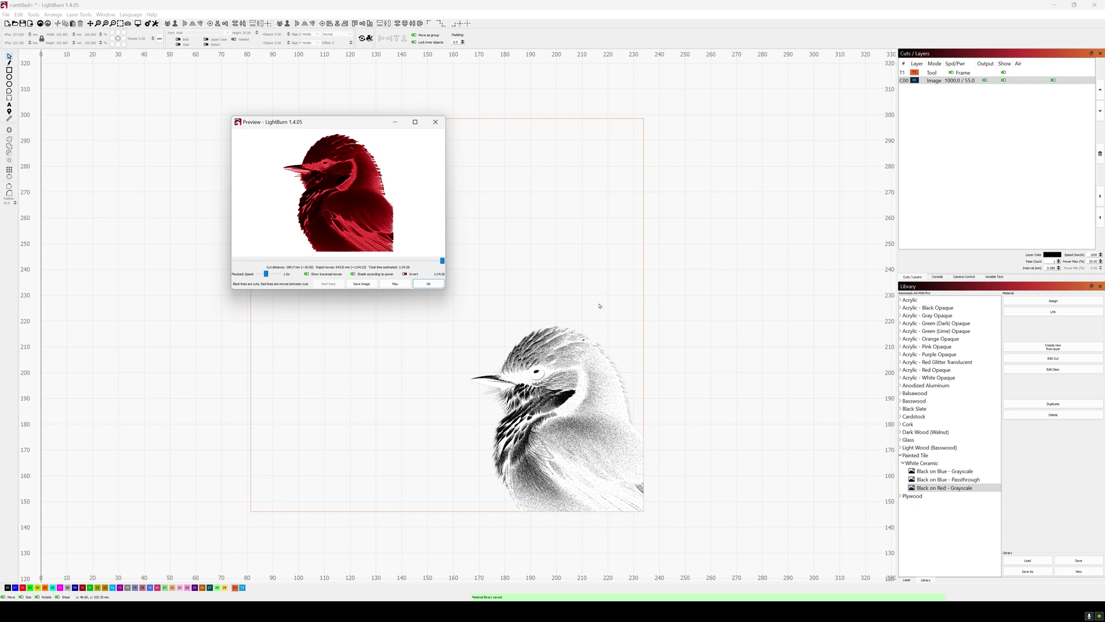
# Step: Close the bird engraving job preview
pyautogui.click(429, 284)
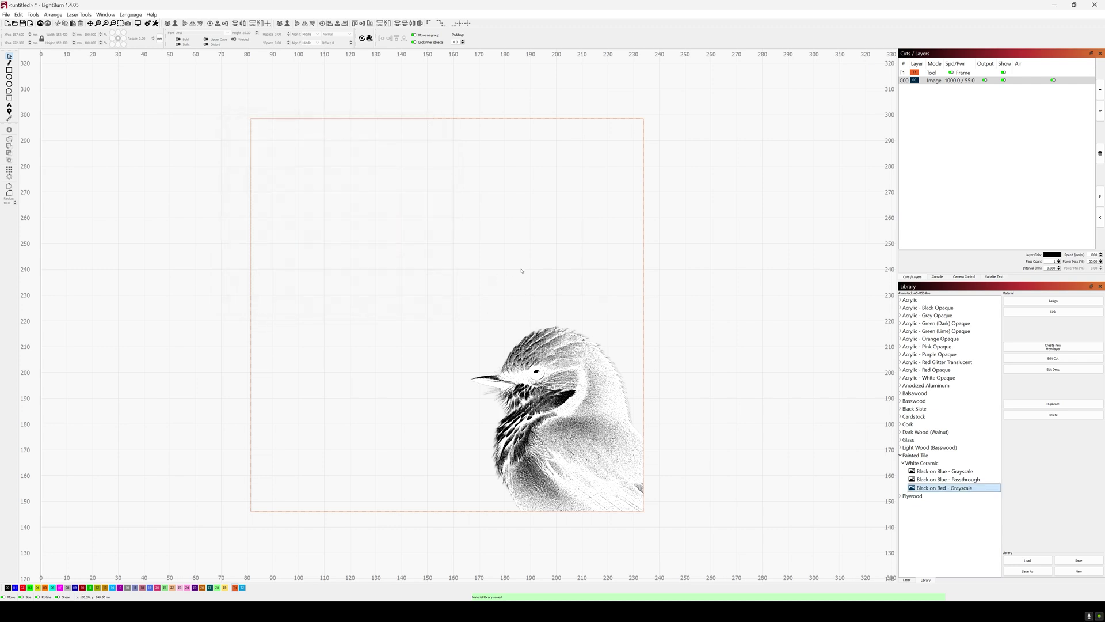